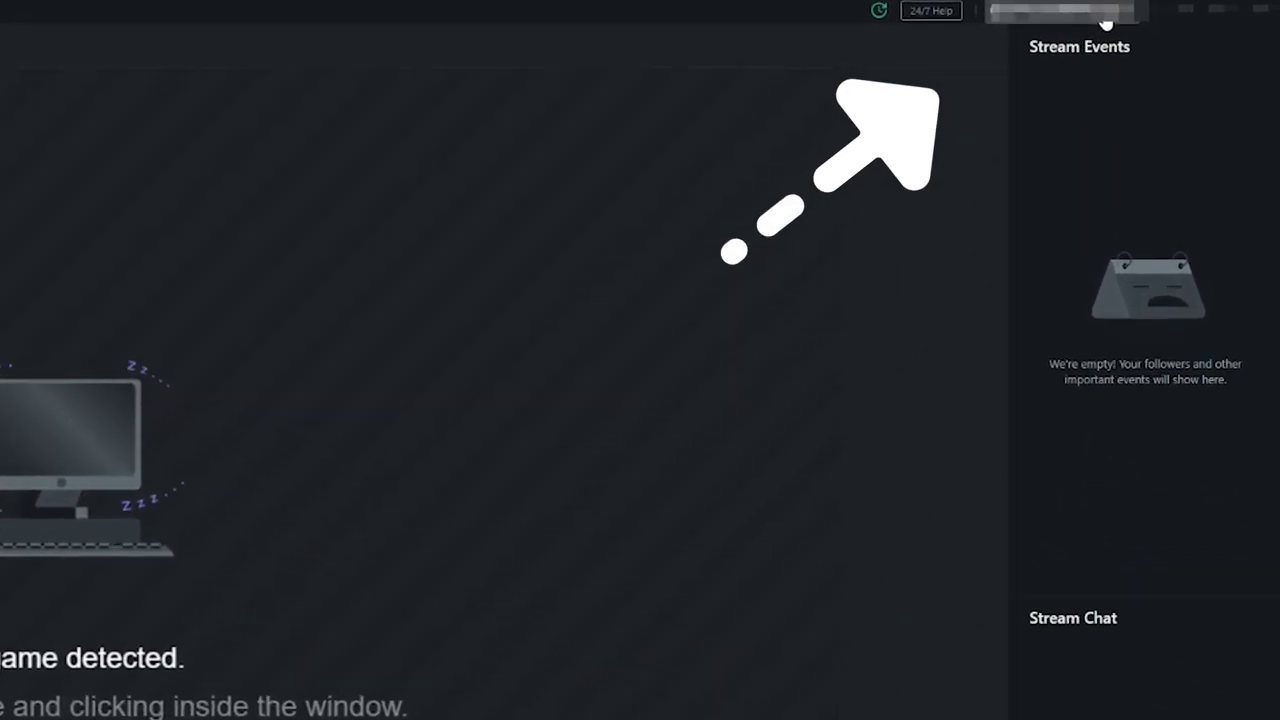
Step: Open Settings from the account menu, check stream destinations leaving None, then view Recording preferences
left_click(1178, 10)
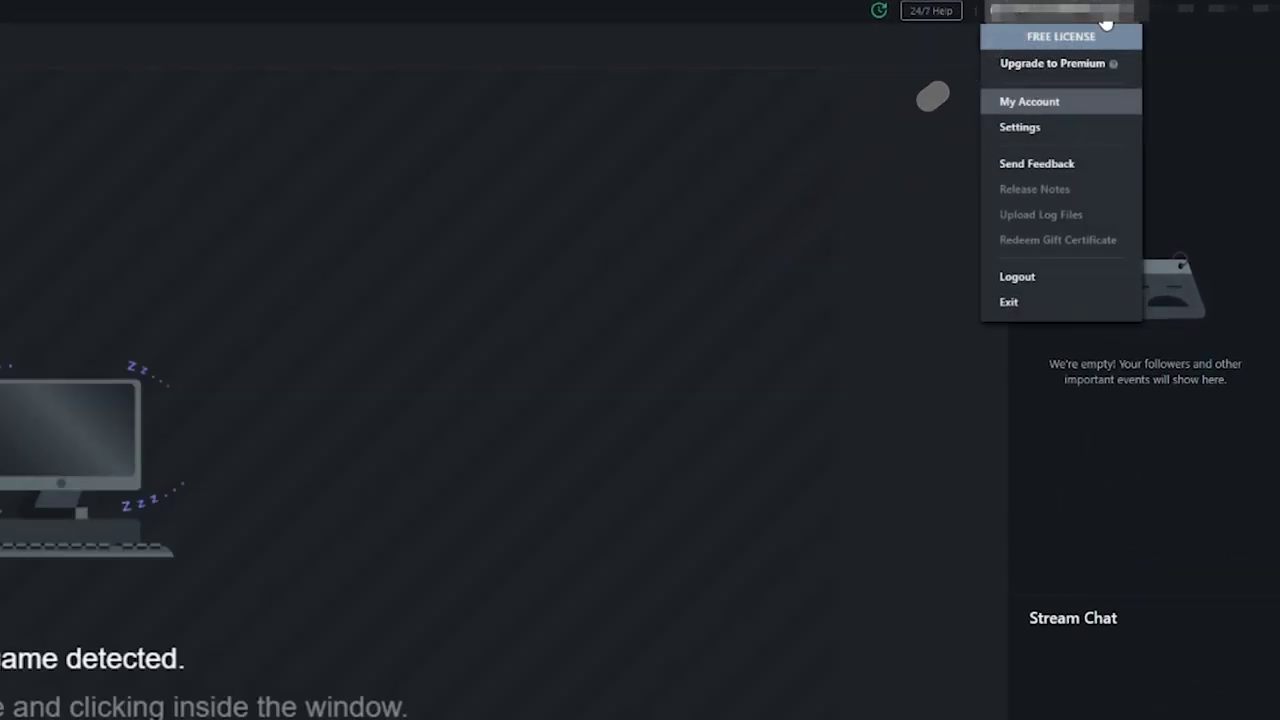
left_click(1094, 128)
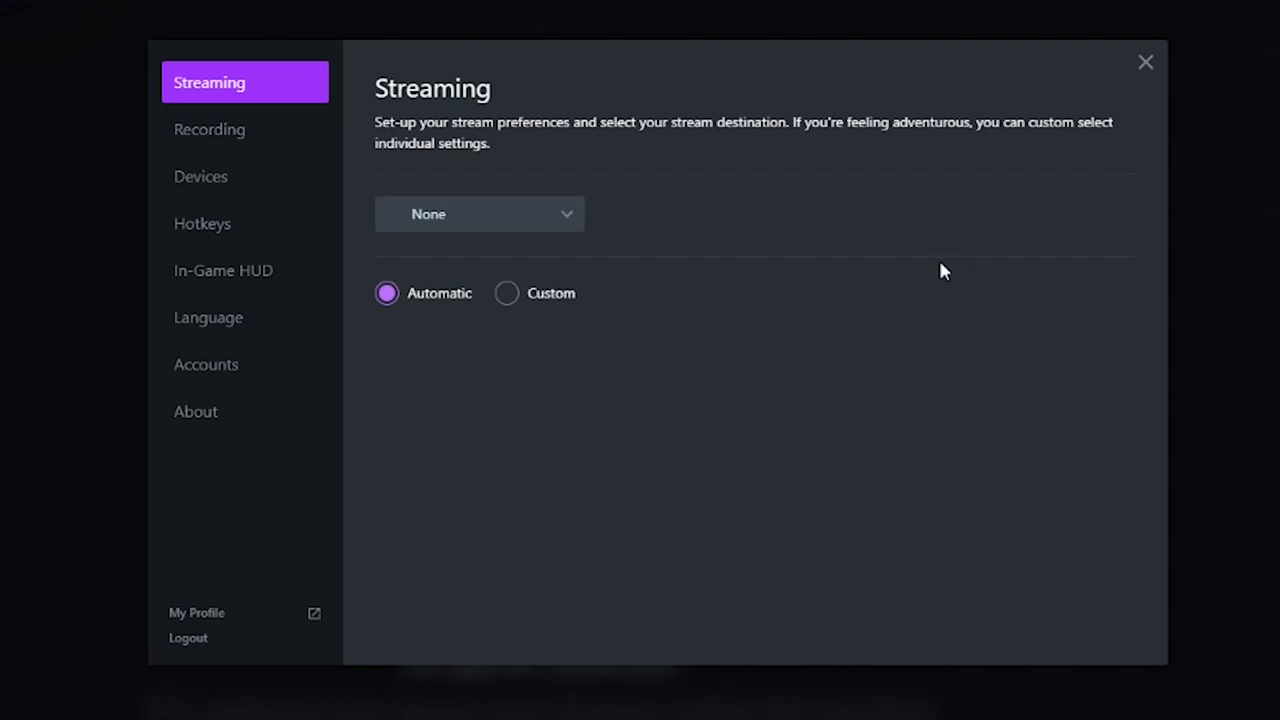
left_click(582, 222)
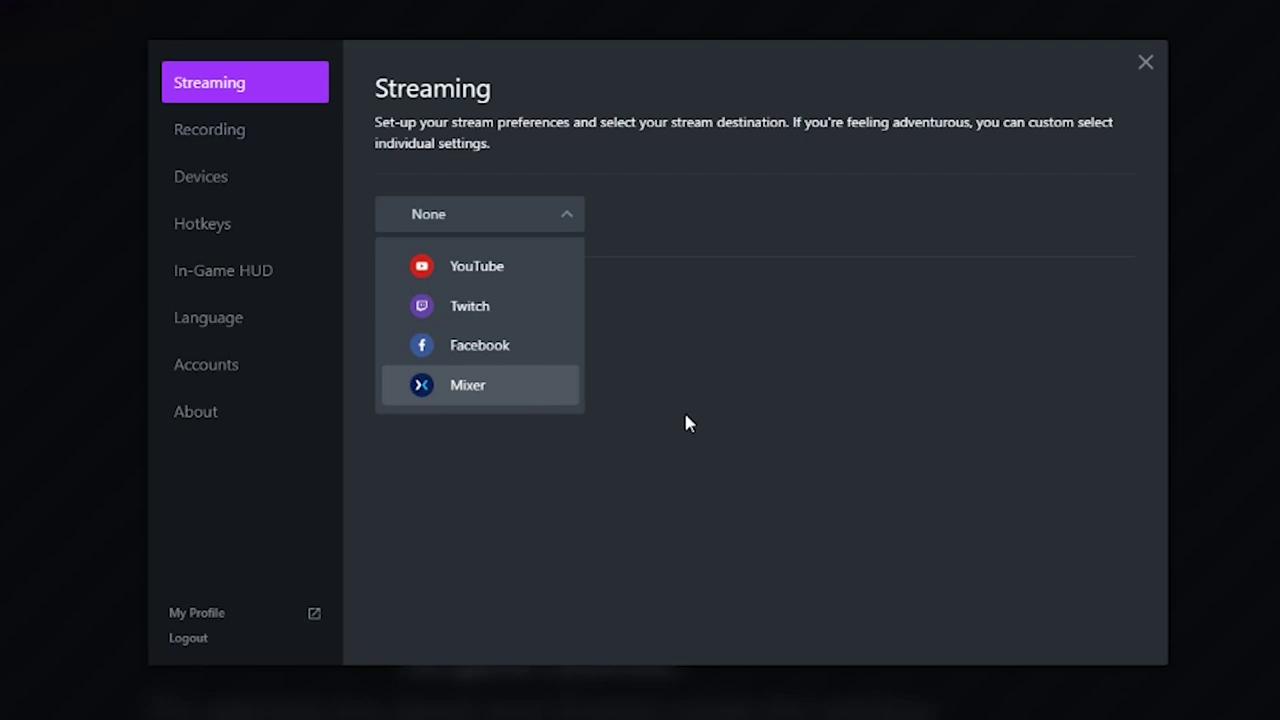
left_click(318, 131)
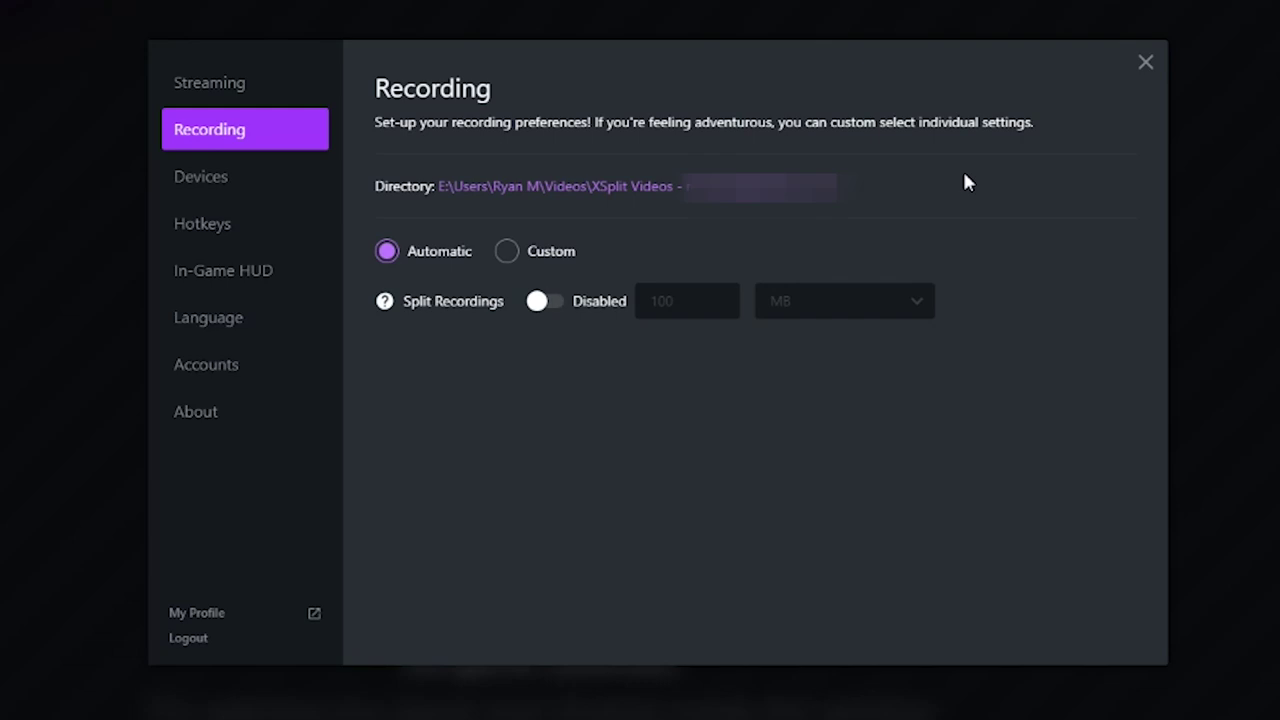
Step: Keep Logitech BRIO as the Devices webcam, review the In-Game HUD page, then close Settings
left_click(305, 180)
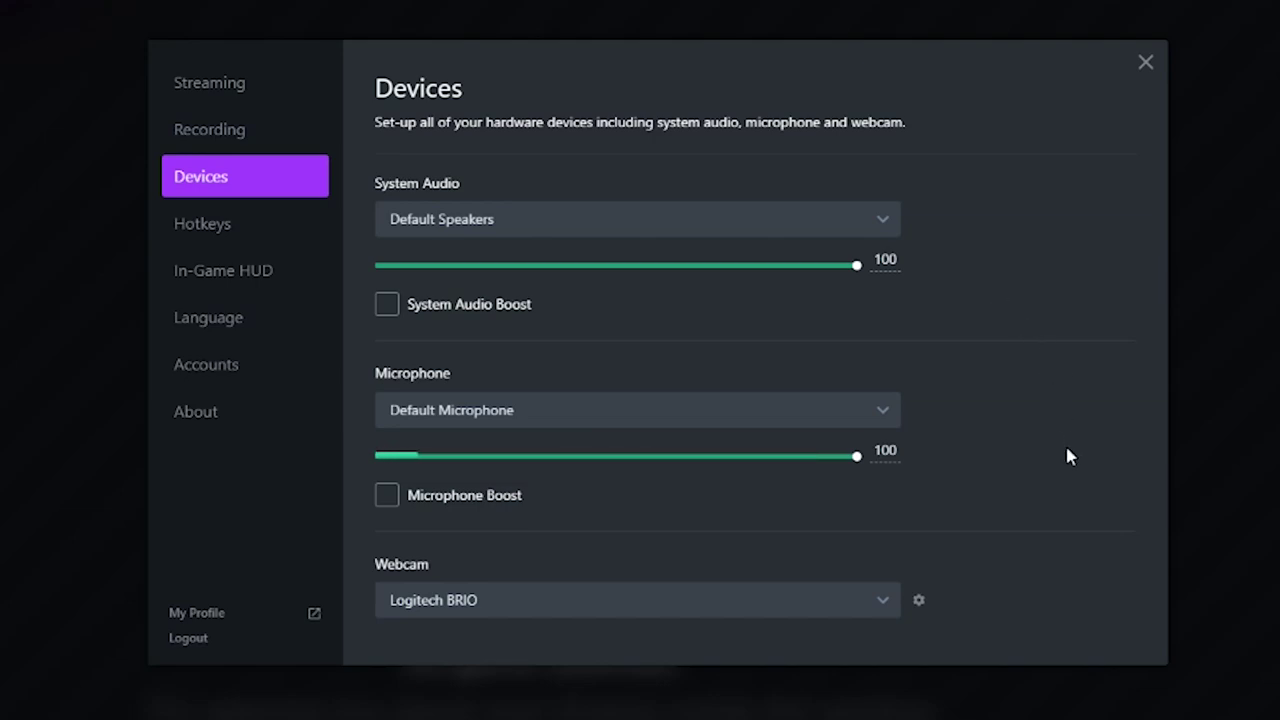
left_click(886, 610)
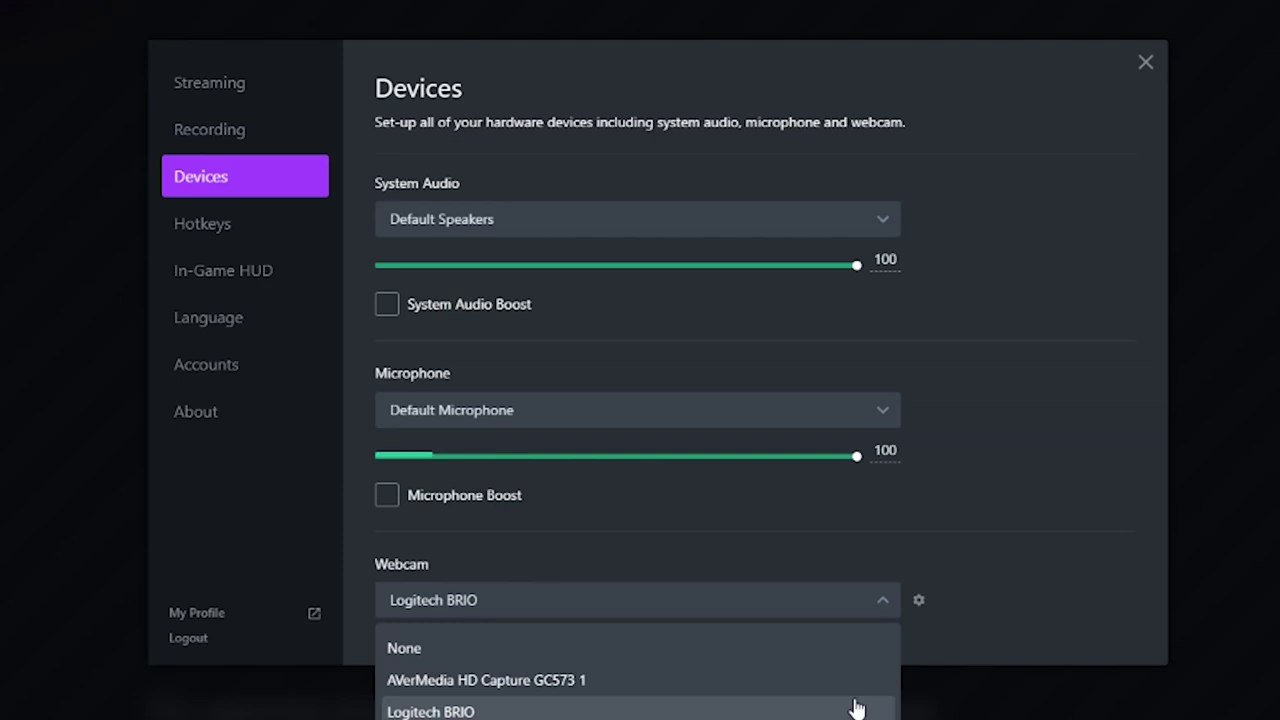
left_click(734, 550)
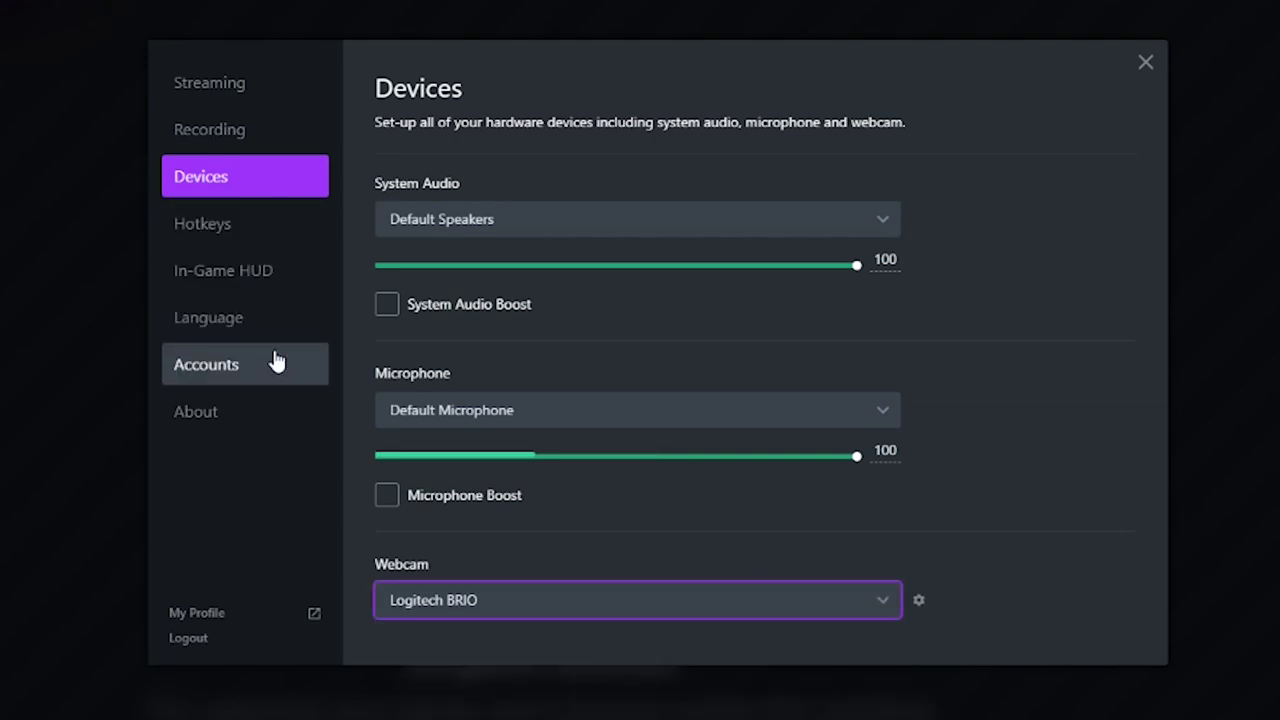
left_click(290, 288)
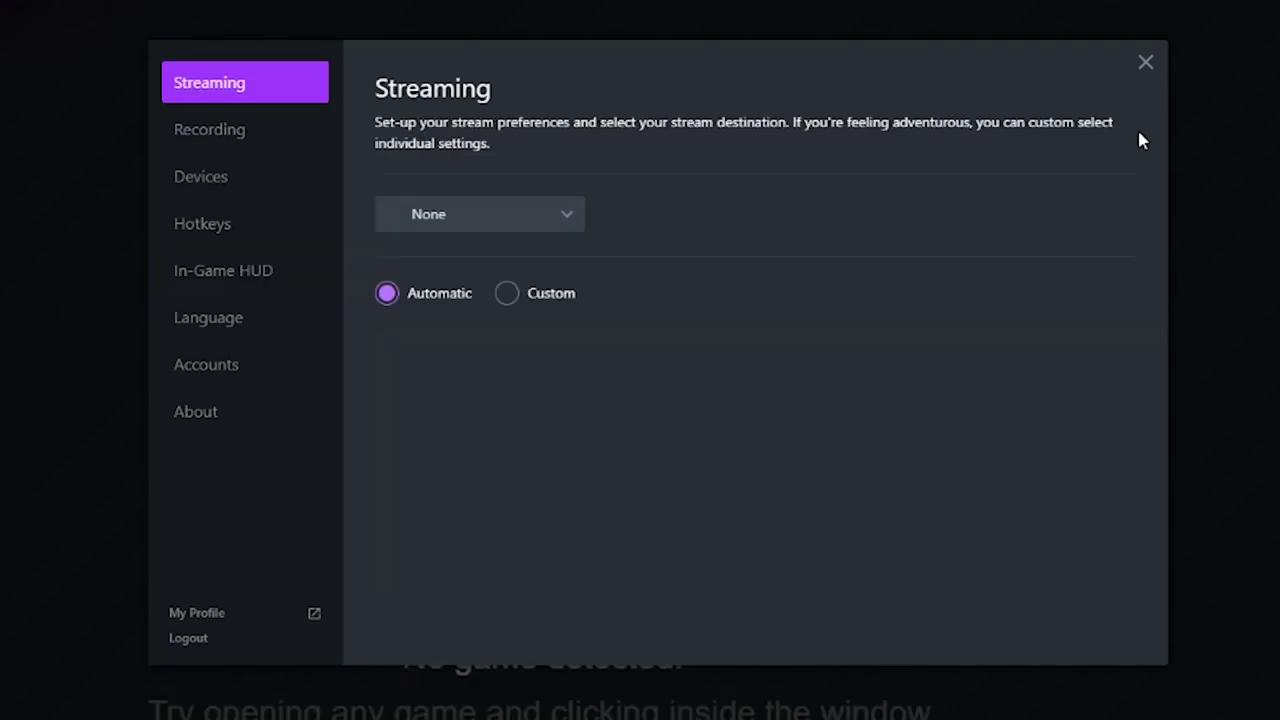
left_click(1145, 64)
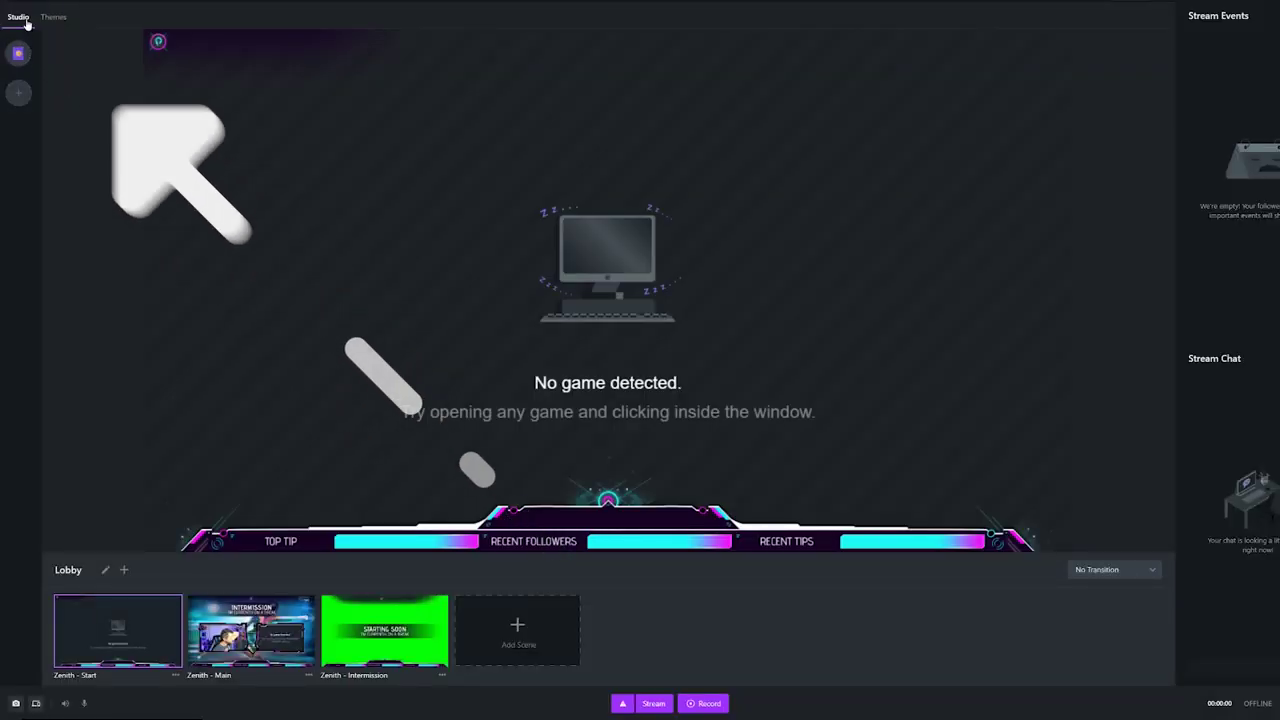
left_click(55, 20)
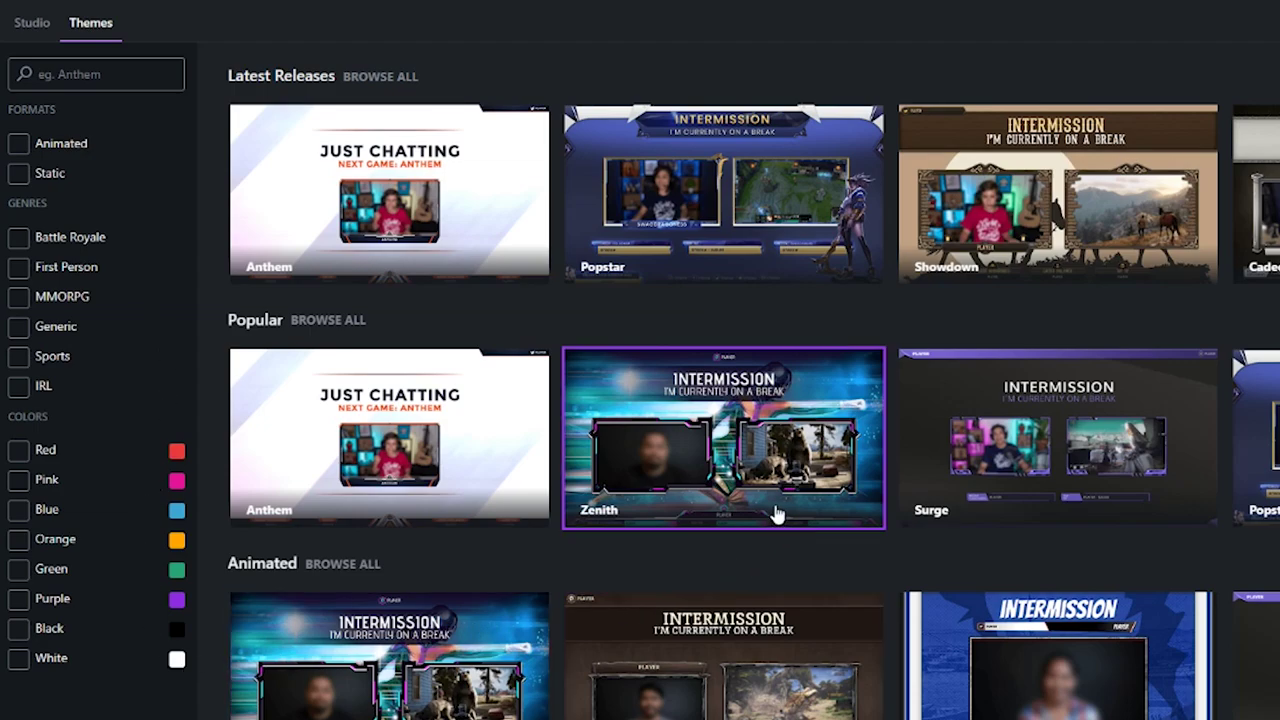
left_click(30, 22)
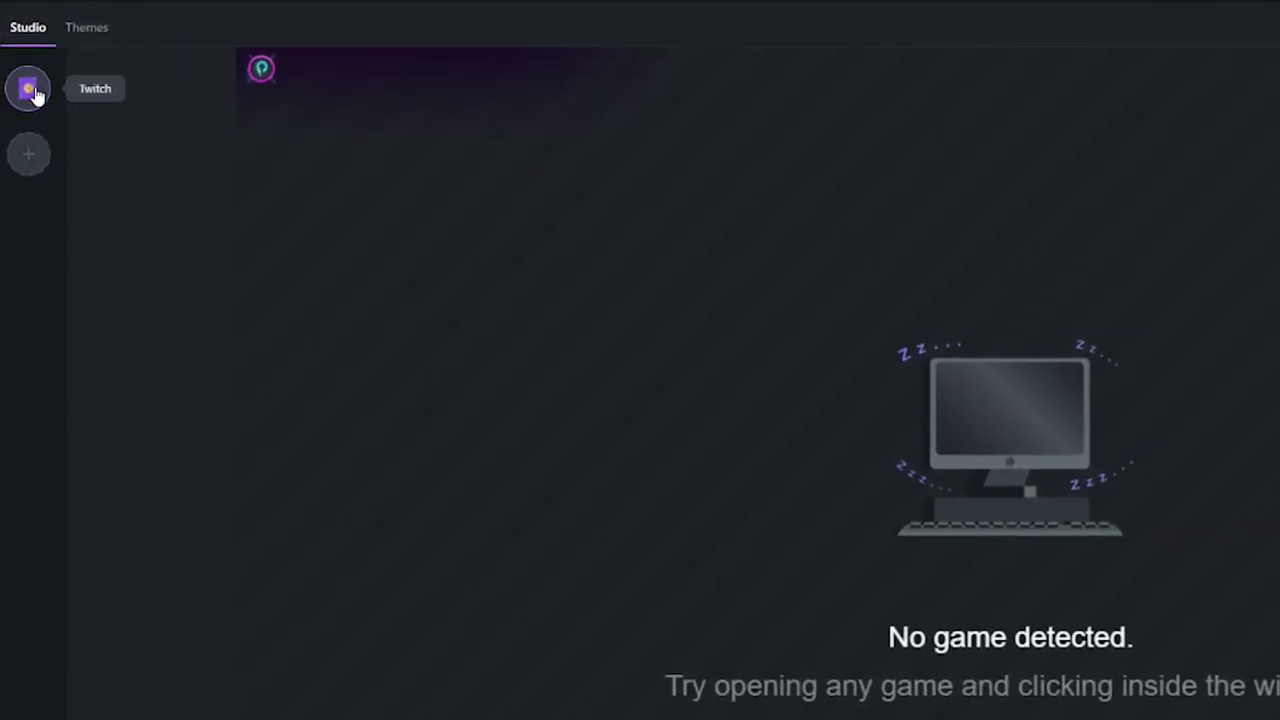
right_click(35, 94)
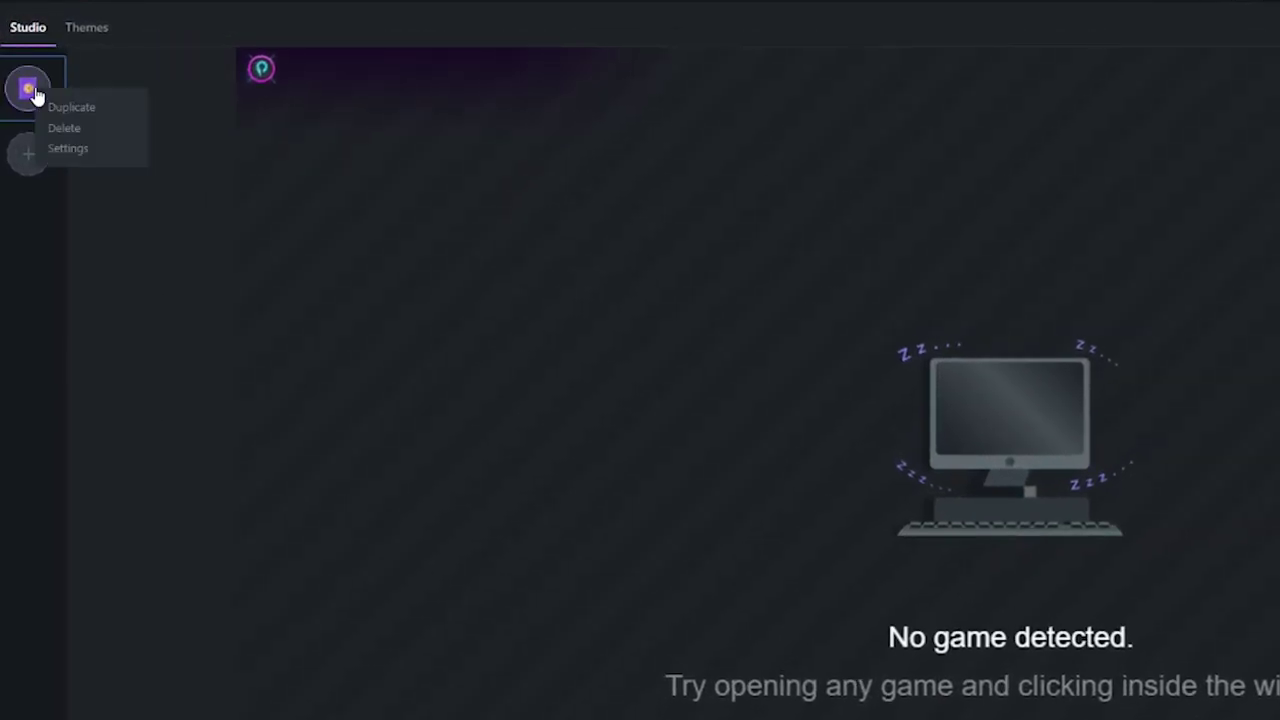
left_click(78, 145)
left_click(706, 222)
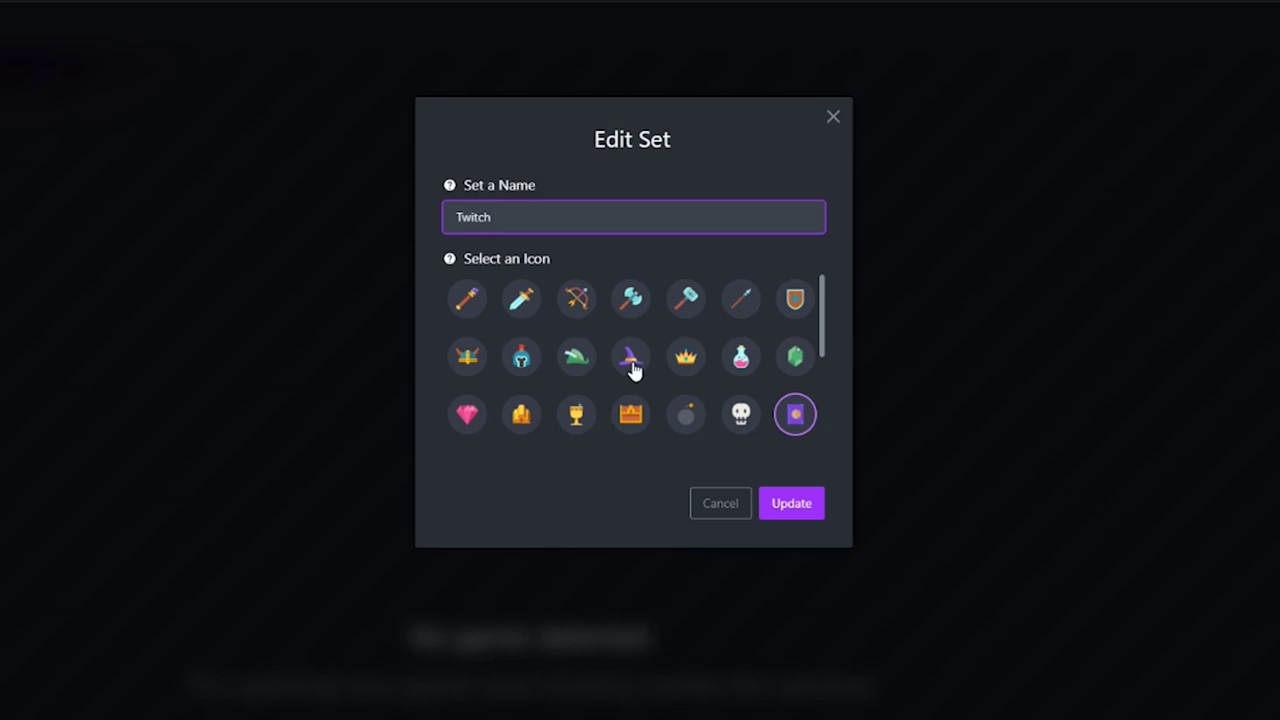
scroll(632, 368, "down", 3)
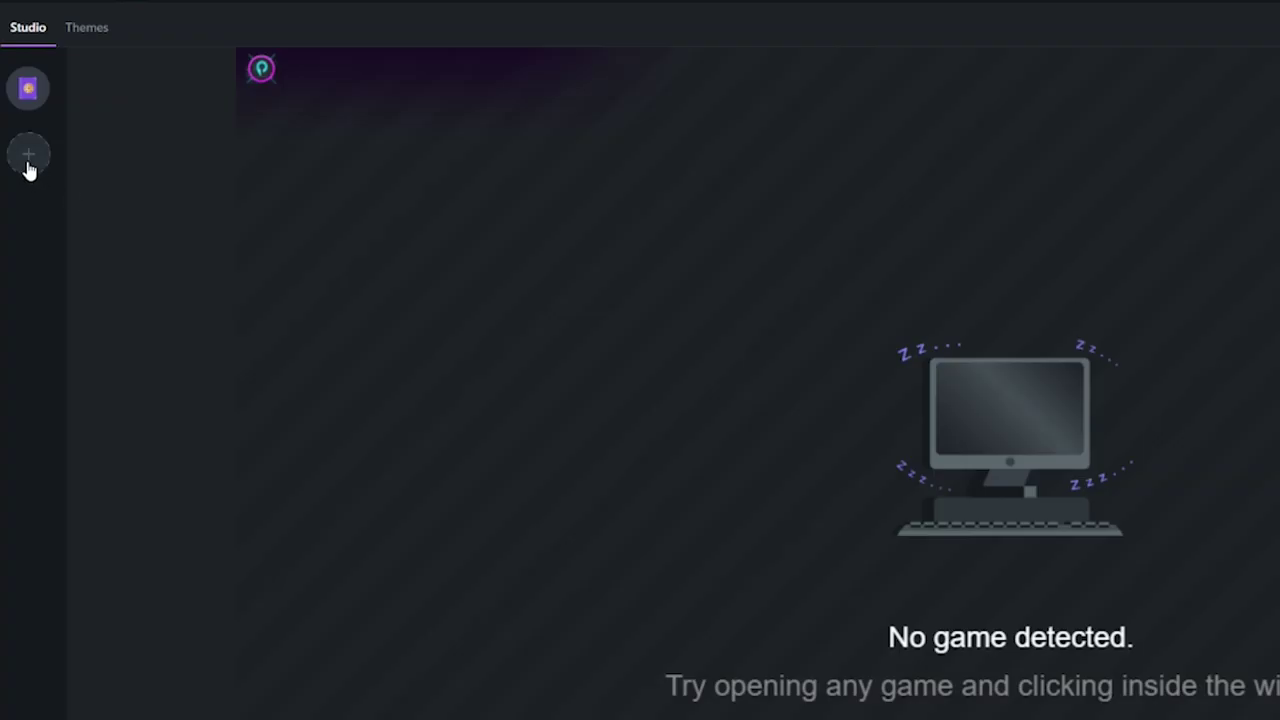
Step: Add an empty 'Create your own' scene named Custom to the Twitch set and start renaming it
left_click(28, 160)
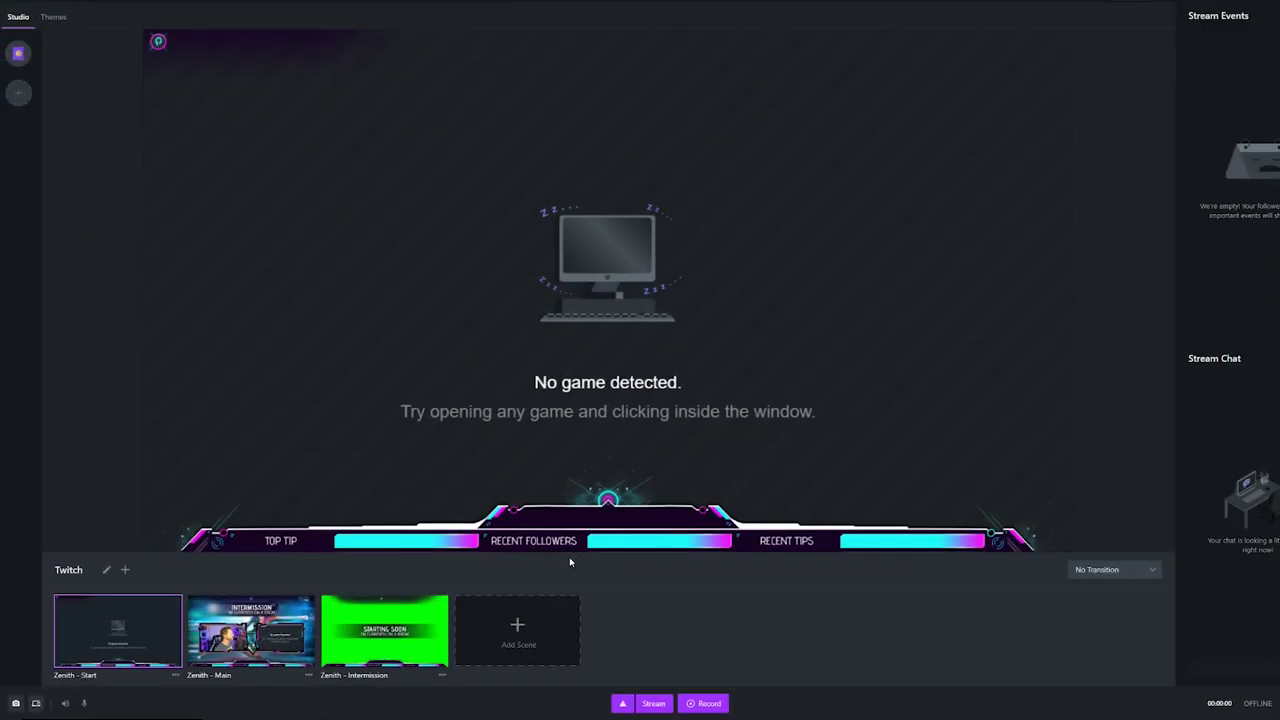
mouse_move(375, 627)
left_click(570, 624)
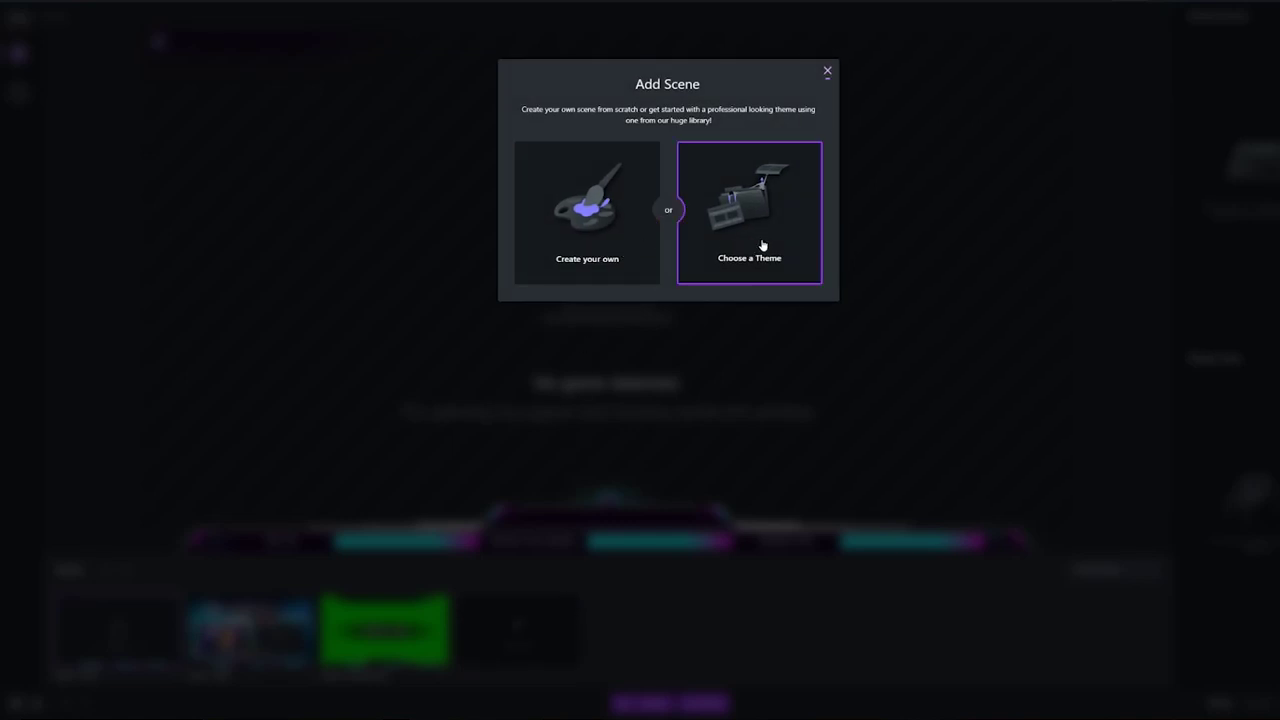
left_click(616, 214)
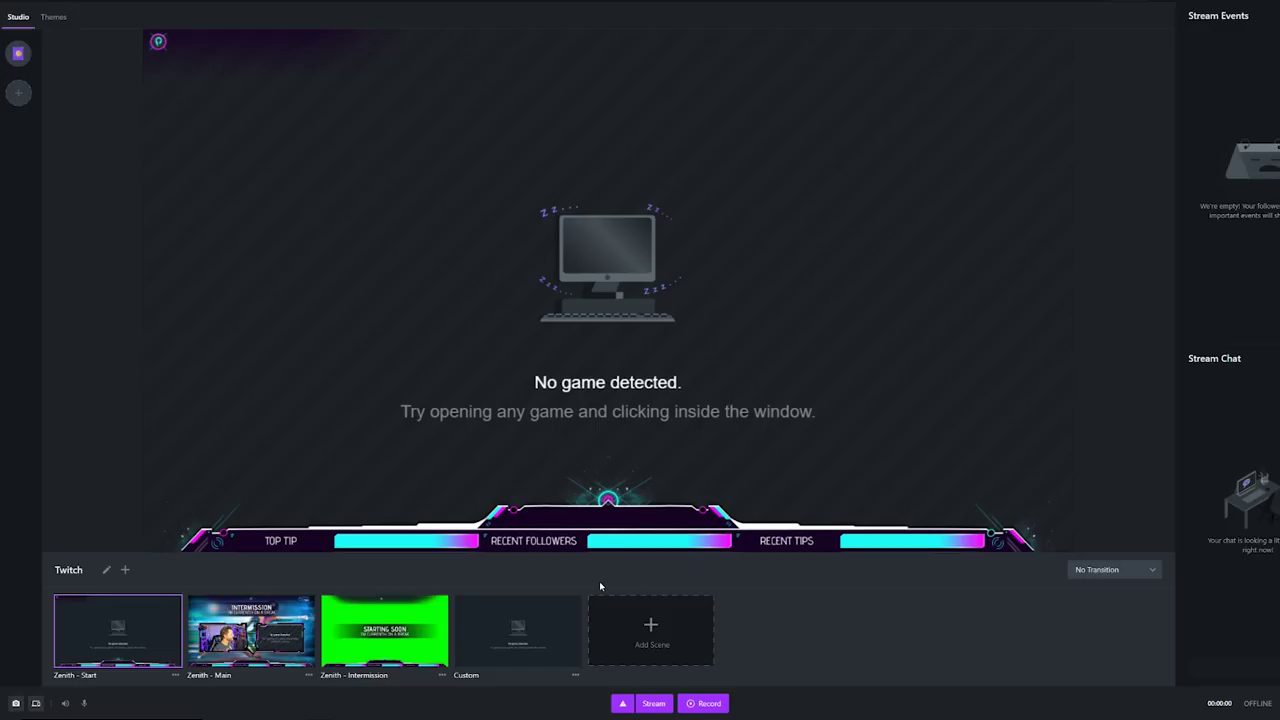
left_click(649, 589)
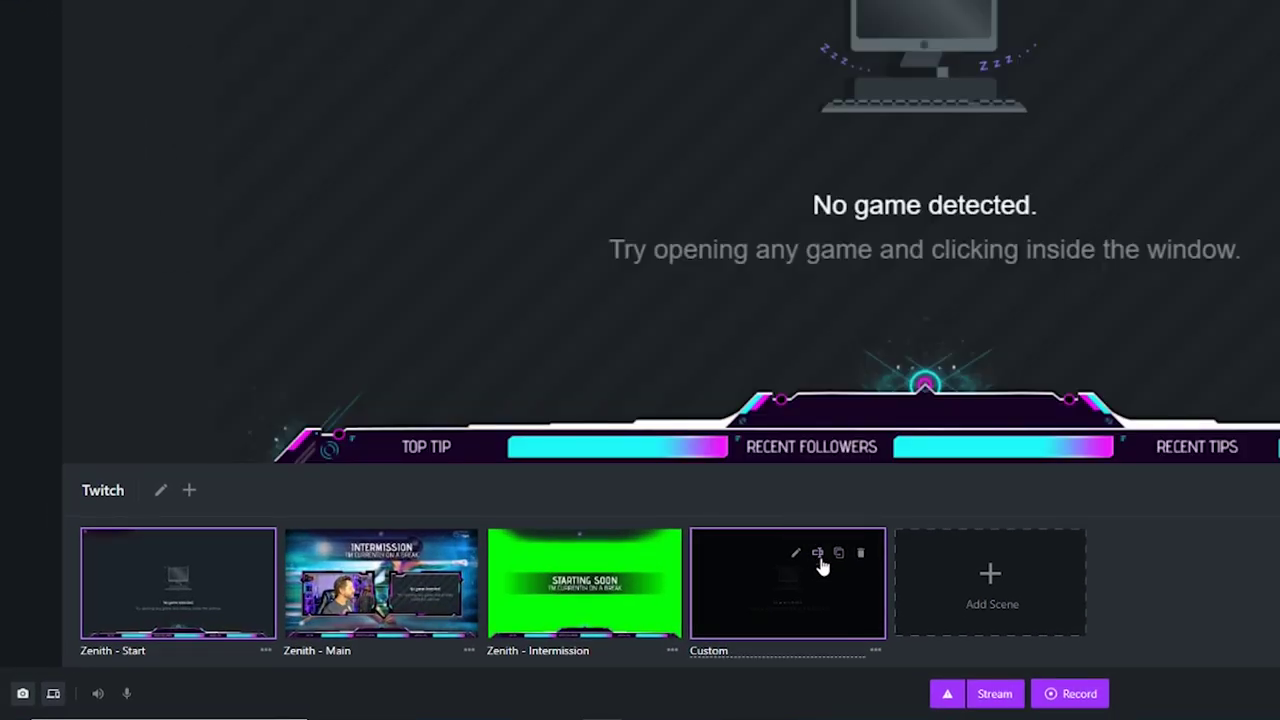
Step: Rename the Custom scene to 'Gameplay', open it in the scene editor, and show its General settings
double_click(722, 650)
type("Gameplay")
left_click(797, 556)
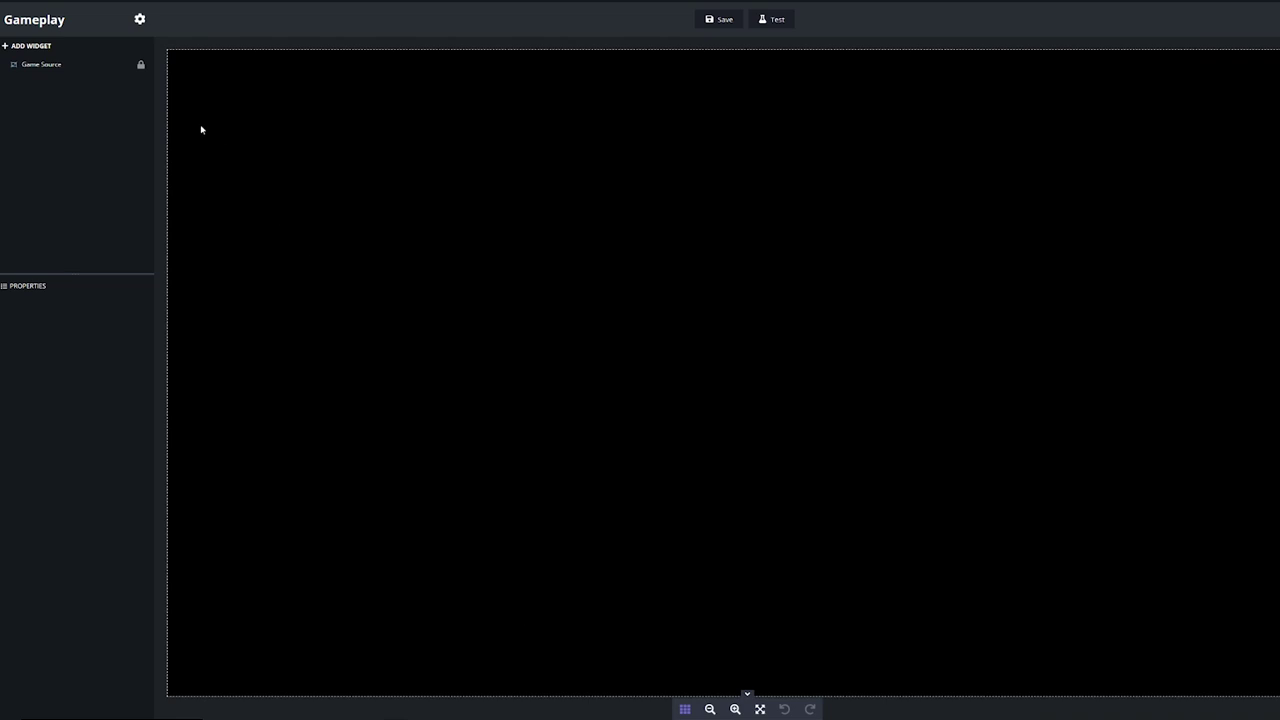
left_click(139, 19)
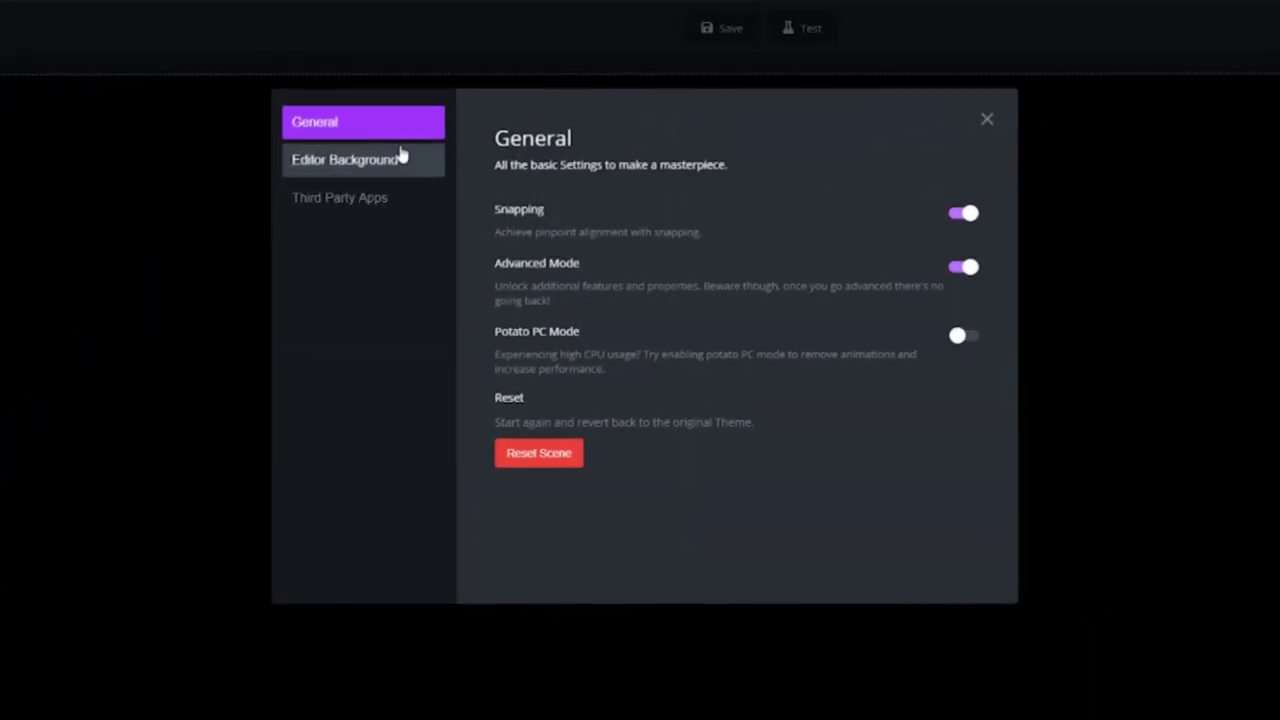
Step: Review the Editor Background and Third Party Apps pages of the scene editor settings
left_click(413, 172)
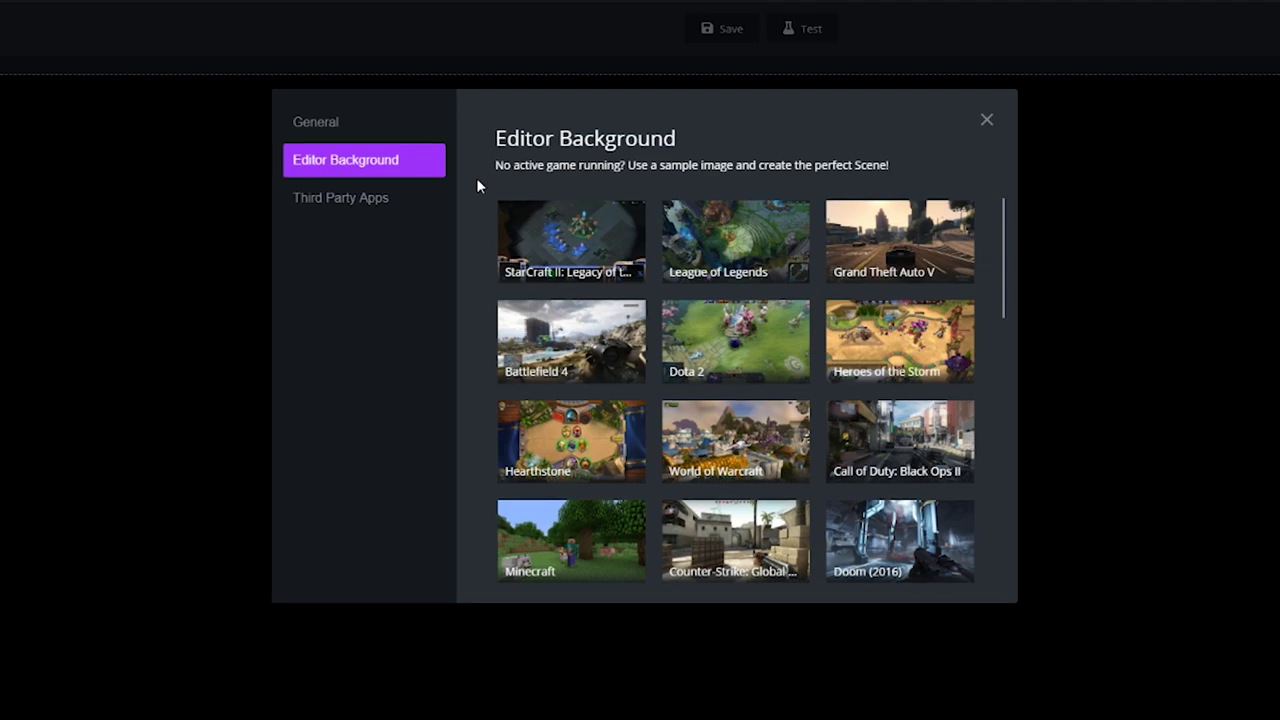
left_click(392, 206)
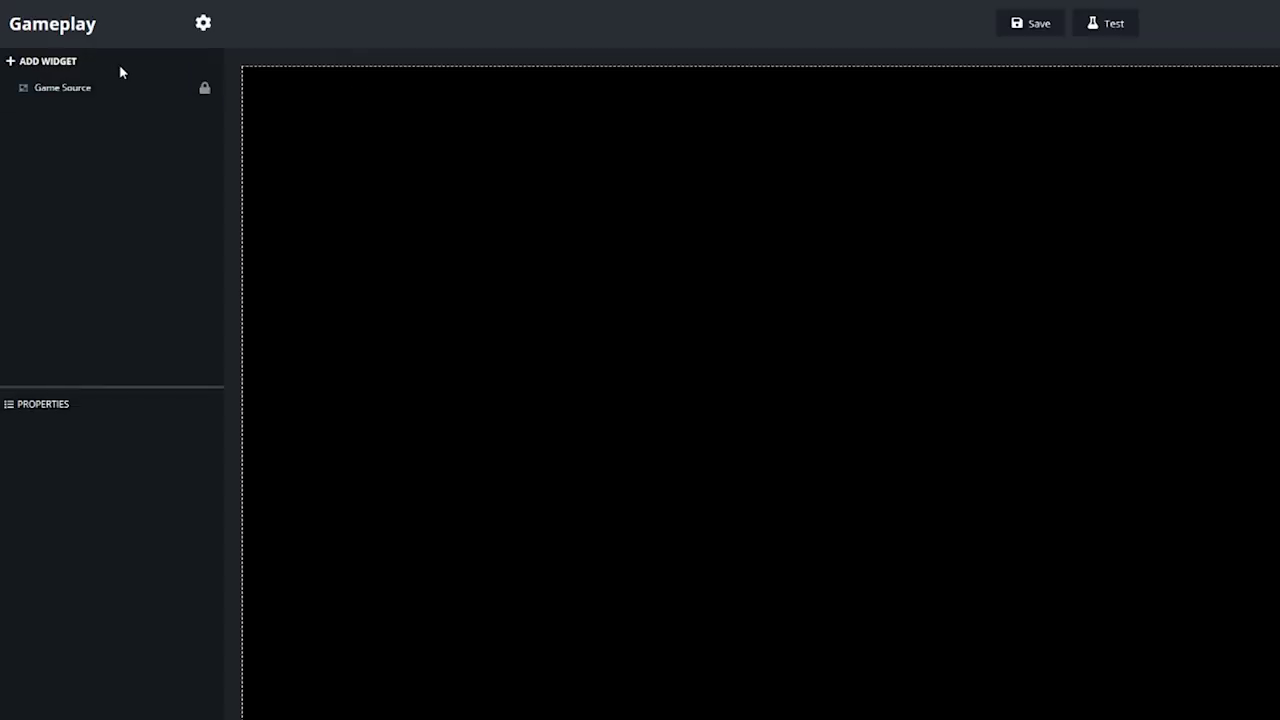
Step: Browse the Add Widget categories: Alerts, Labels, Counters, Goals, Trains, Miscellaneous, ending on Sources
left_click(67, 72)
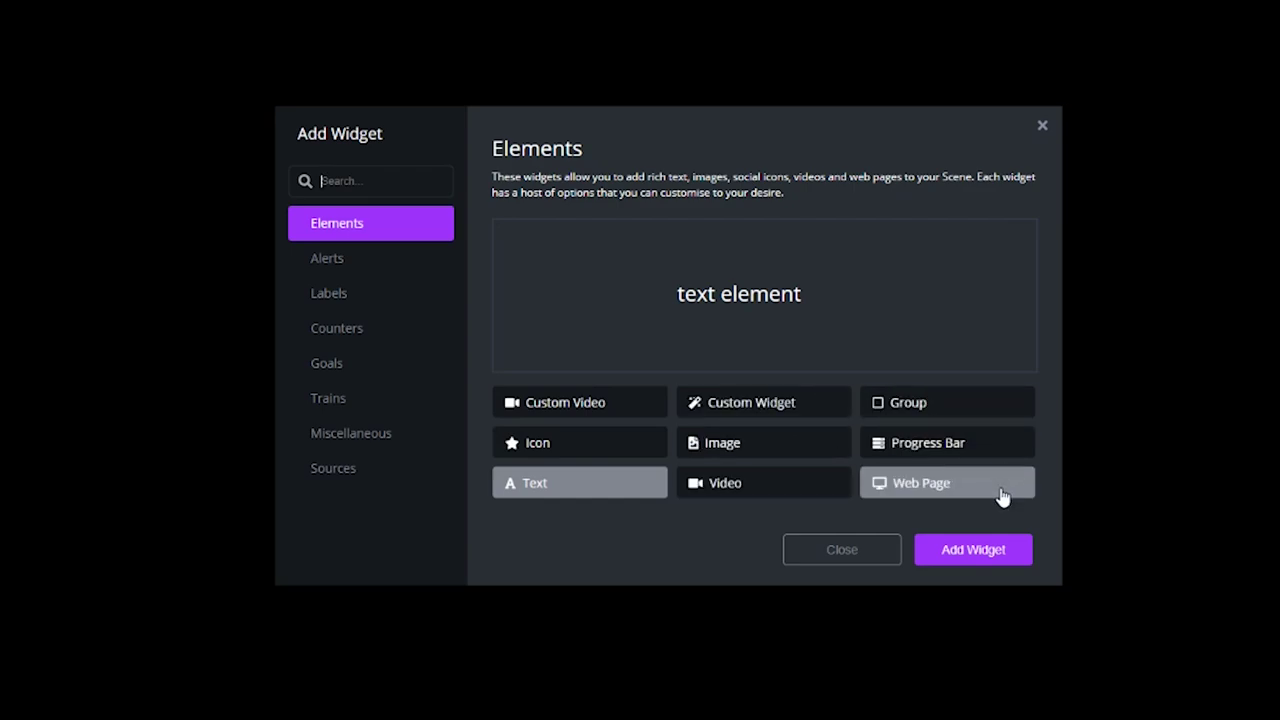
left_click(353, 259)
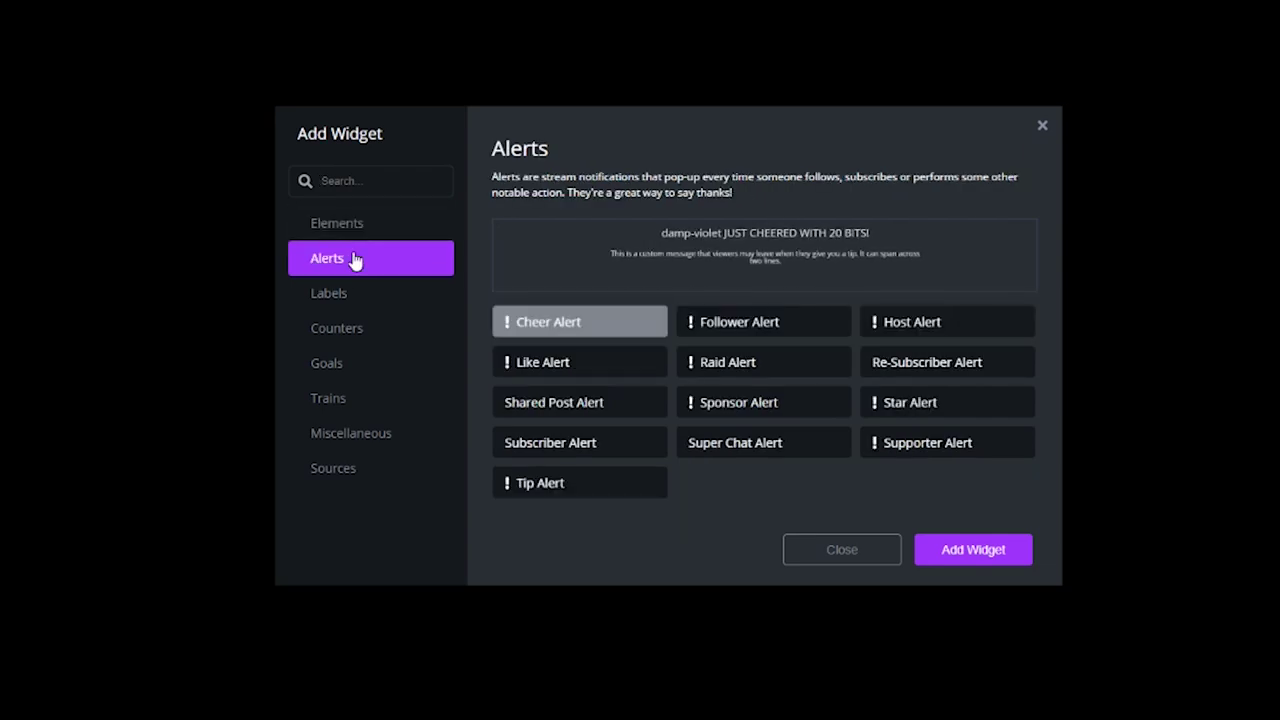
left_click(393, 296)
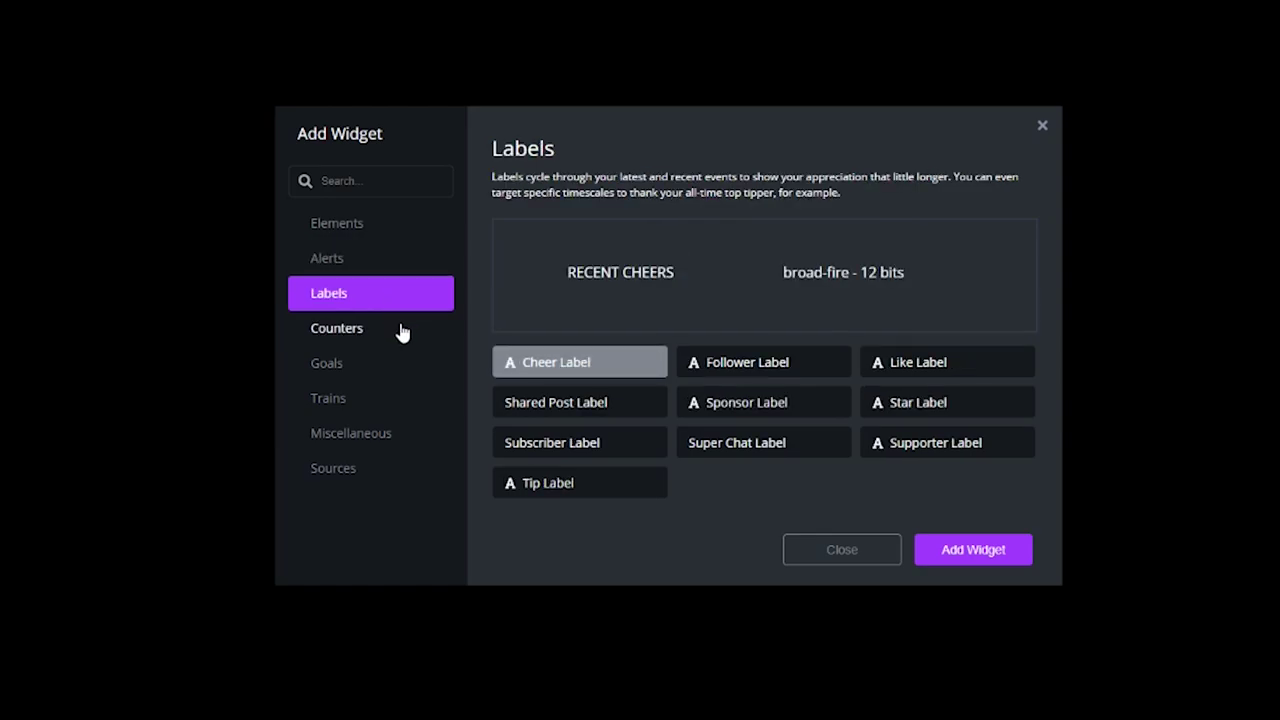
left_click(400, 343)
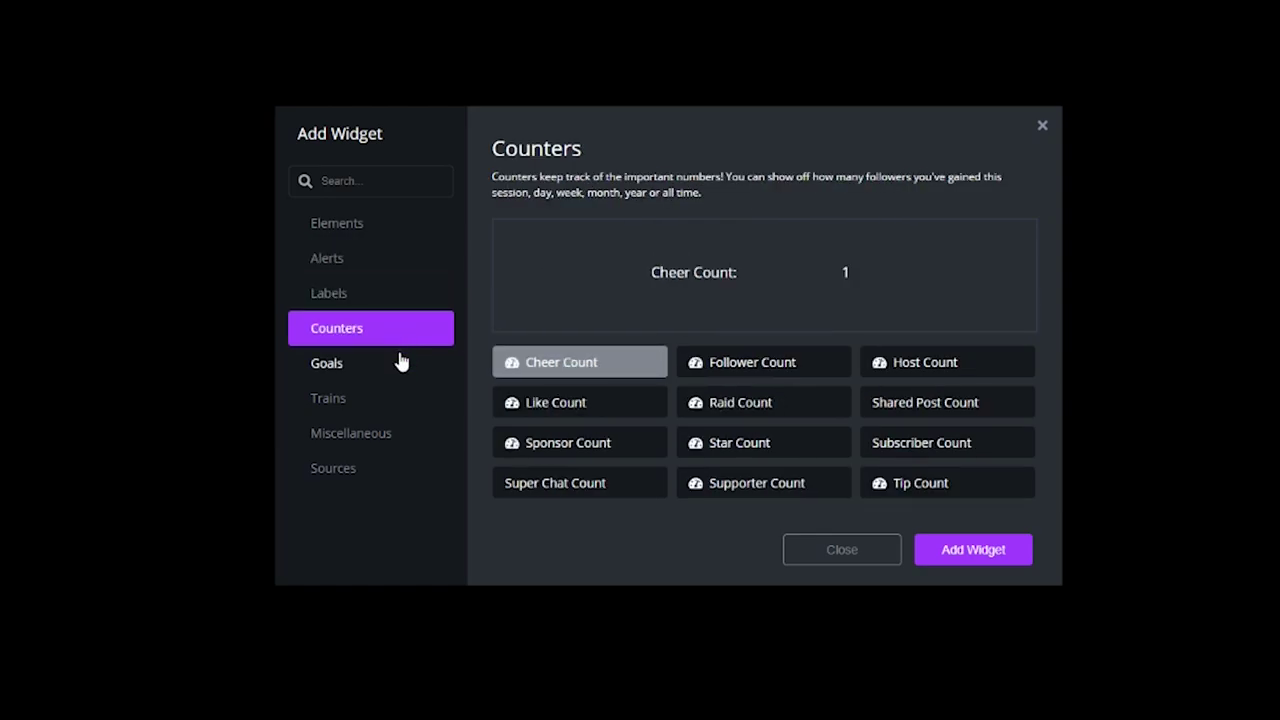
left_click(401, 362)
left_click(406, 405)
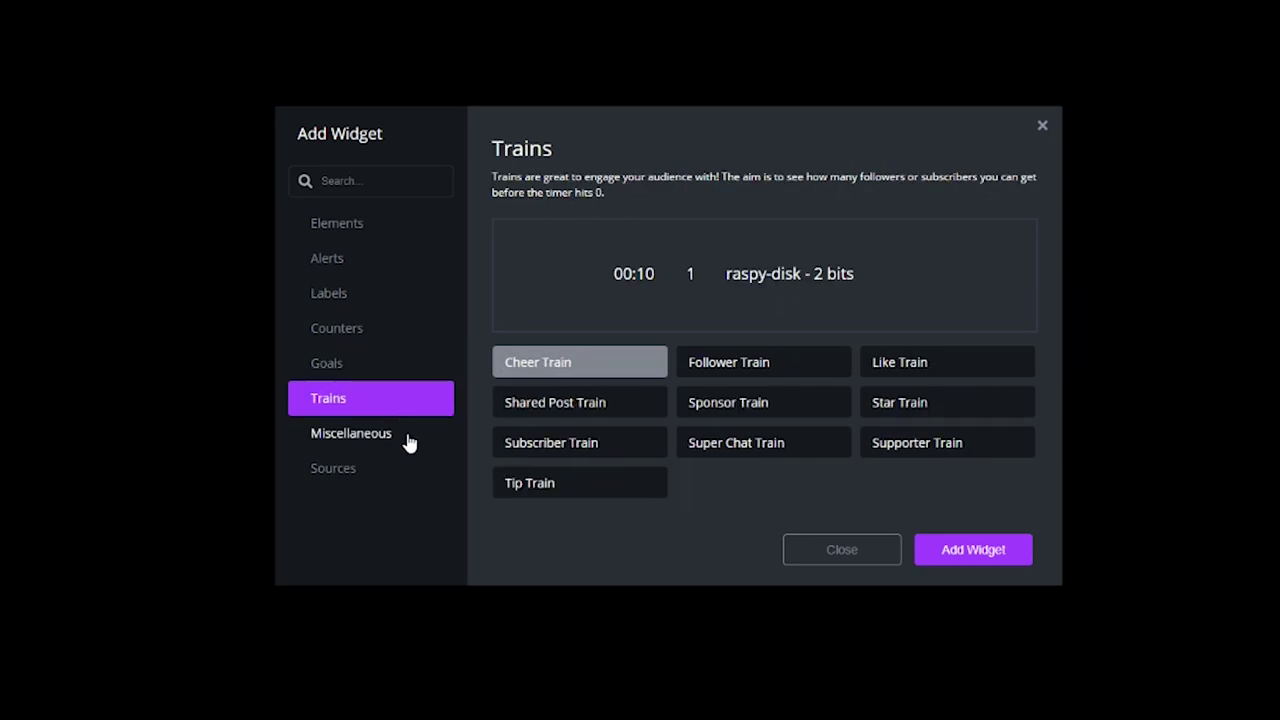
left_click(408, 441)
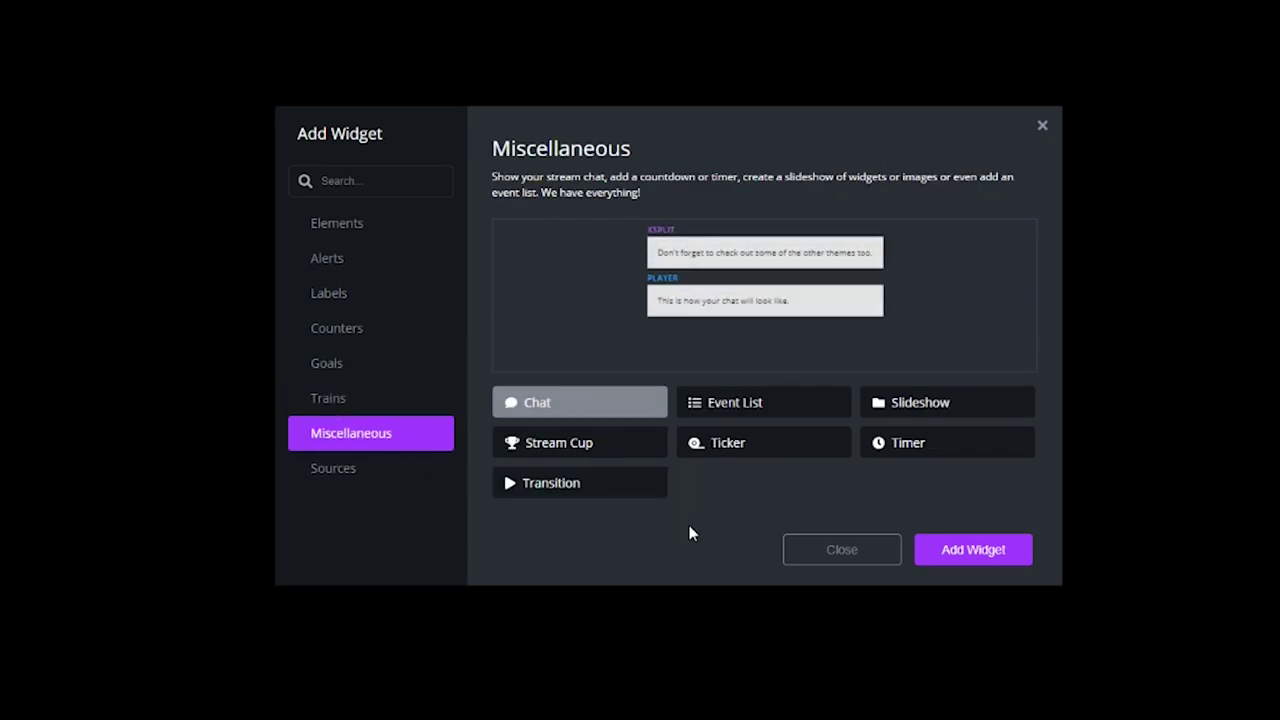
left_click(386, 468)
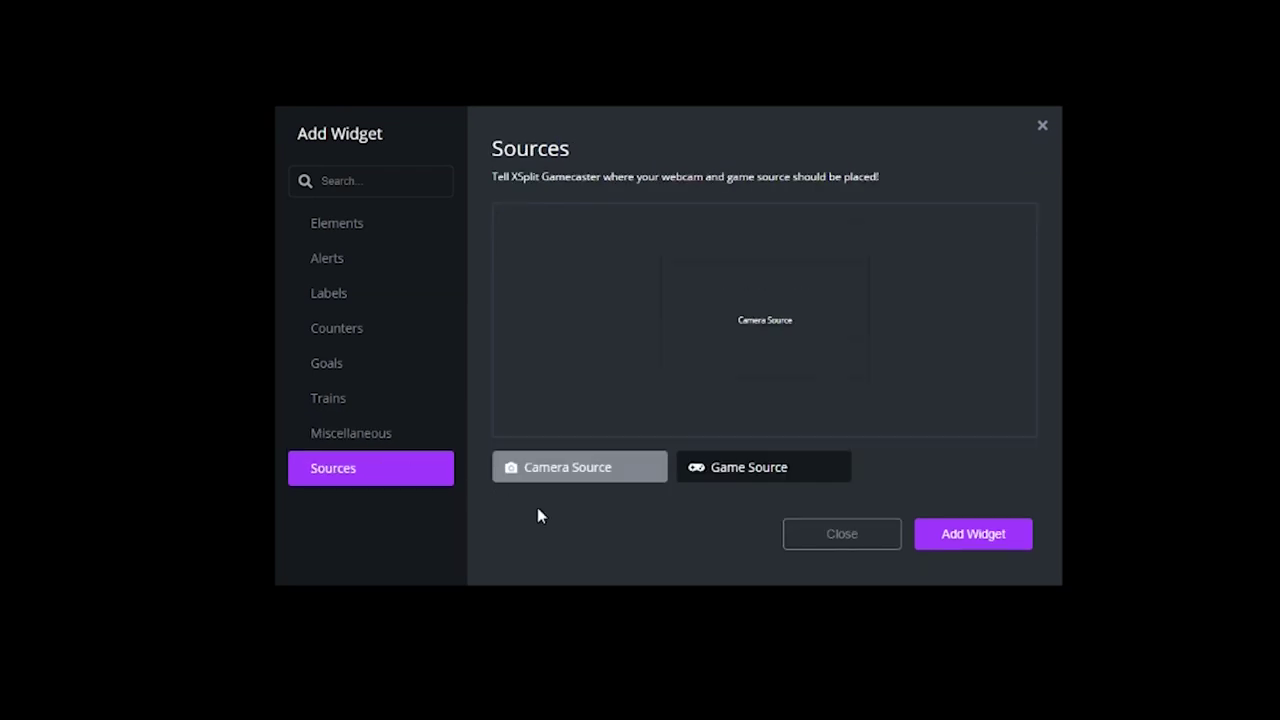